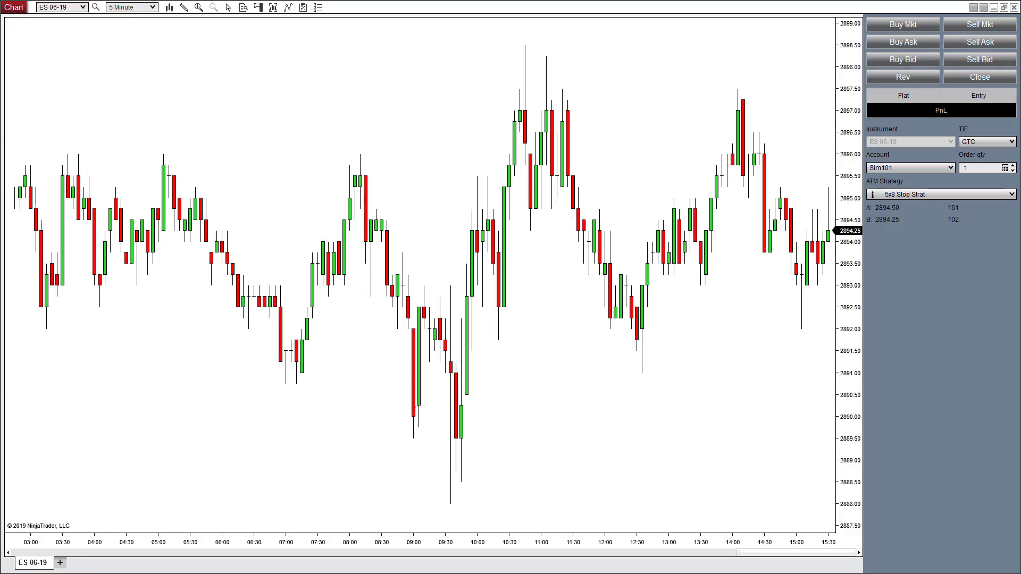
Step: Choose Custom as the ATM strategy and expand More to show reverse at stop, chase limit and shadow strategy
{"action": "left_click", "coordinate": [1011, 200]}
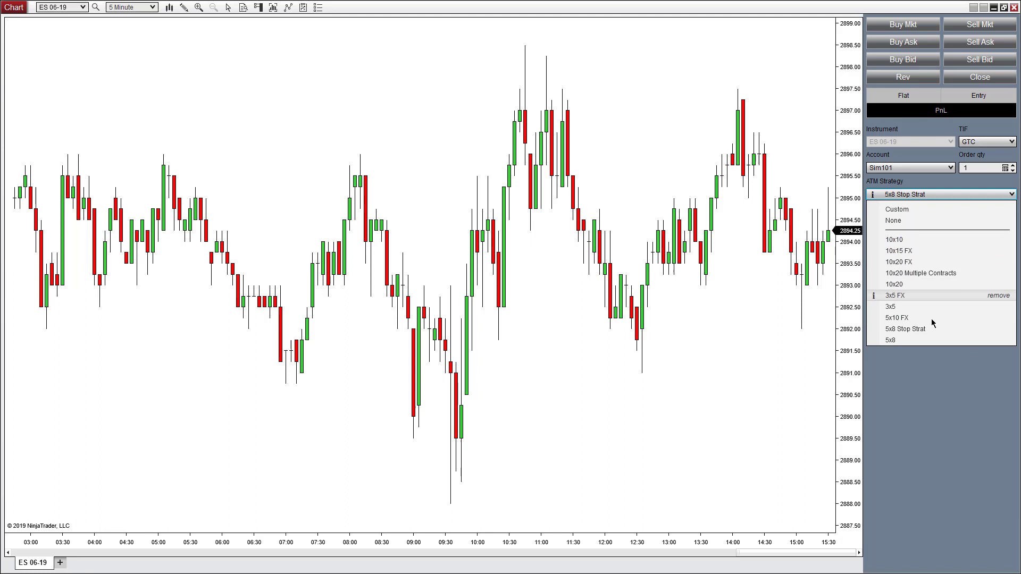
{"action": "left_click", "coordinate": [896, 209]}
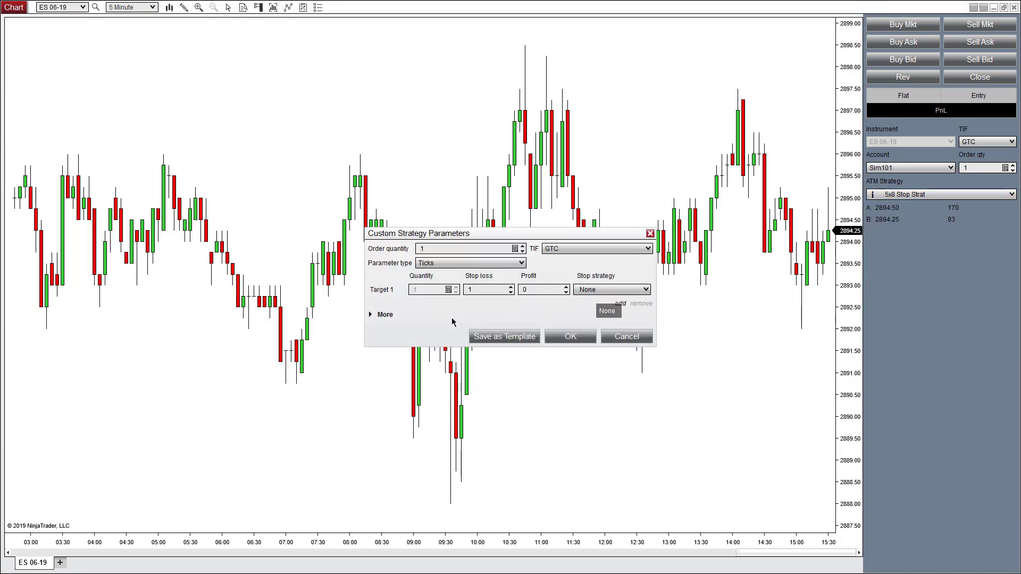
{"action": "left_click", "coordinate": [374, 317]}
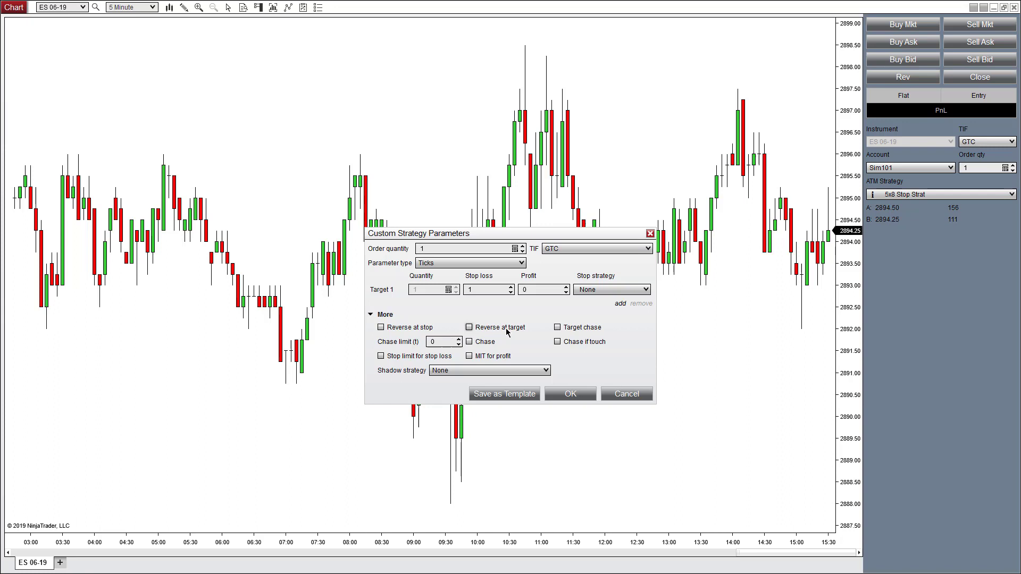
Step: Enter chase limit values (1, 5, 8) with reverse at stop on, then switch reverse at stop back off
{"action": "left_click", "coordinate": [381, 327]}
{"action": "left_click", "coordinate": [431, 342]}
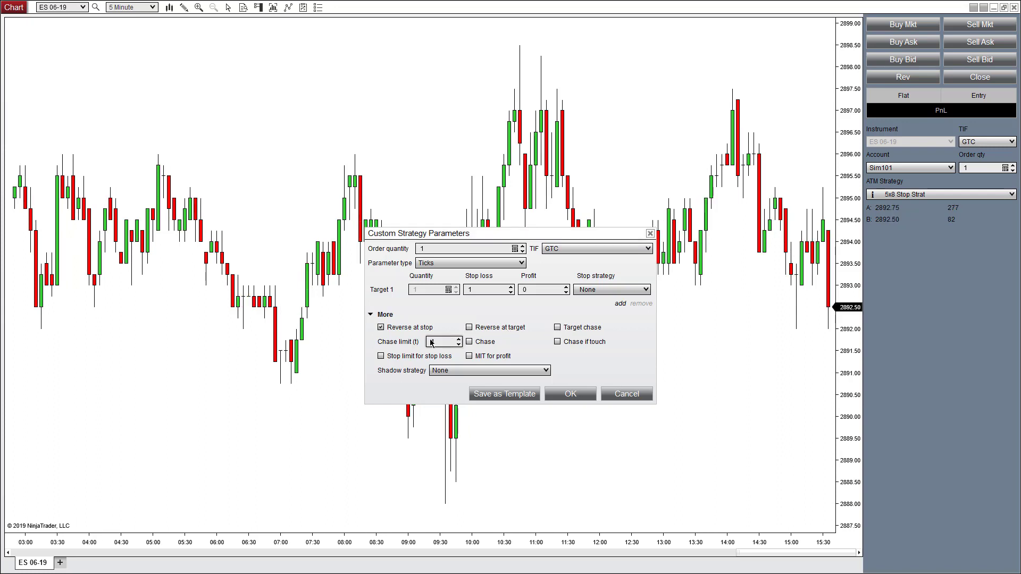
{"action": "type", "text": "1"}
{"action": "double_click", "coordinate": [450, 342]}
{"action": "type", "text": "5"}
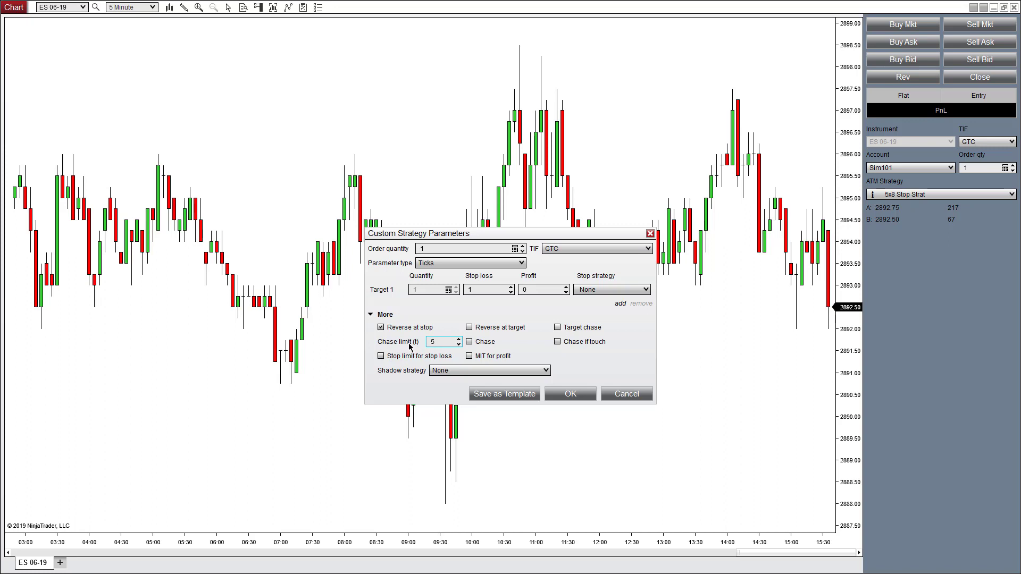
{"action": "double_click", "coordinate": [432, 343]}
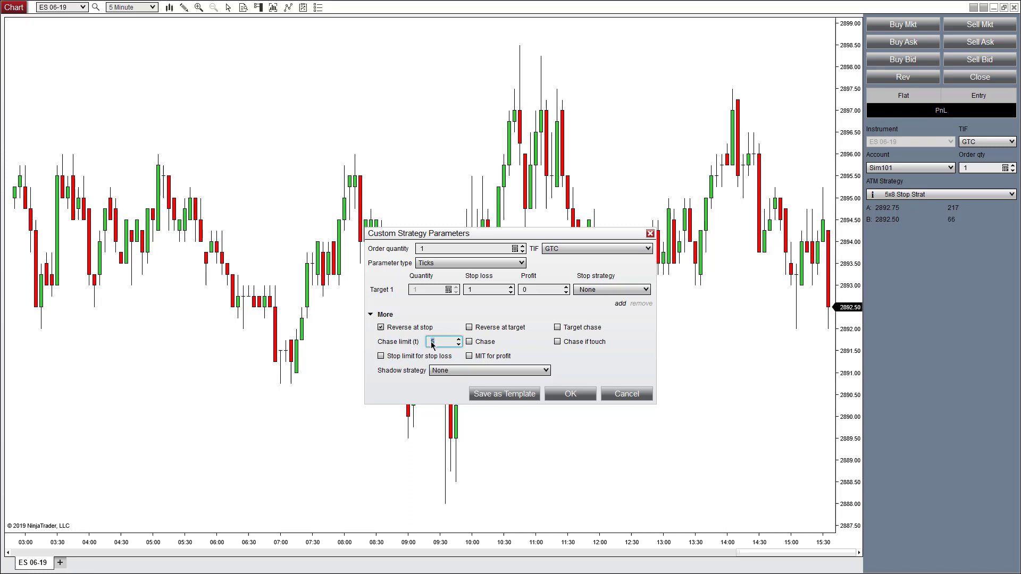
{"action": "type", "text": "8"}
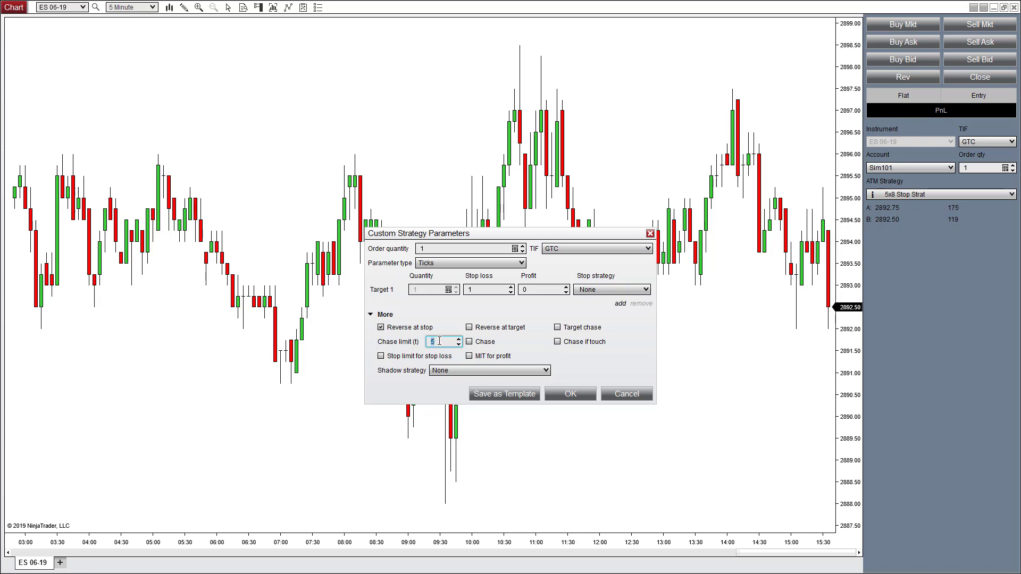
{"action": "left_click", "coordinate": [388, 330]}
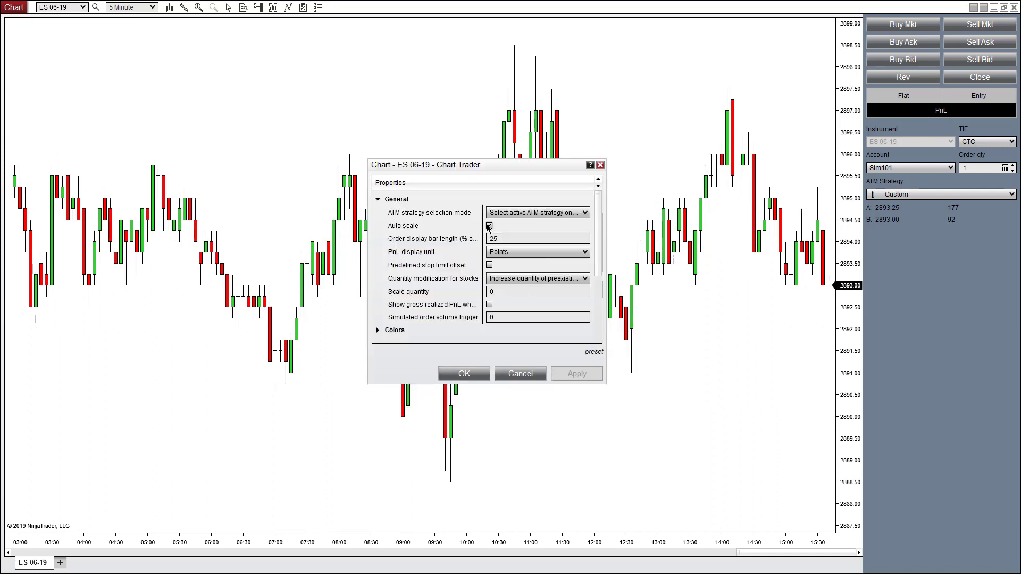
Step: Reopen Chart Trader properties and review the ATM strategy selection mode list, leaving it unchanged
{"action": "left_click", "coordinate": [600, 164]}
{"action": "right_click", "coordinate": [942, 353]}
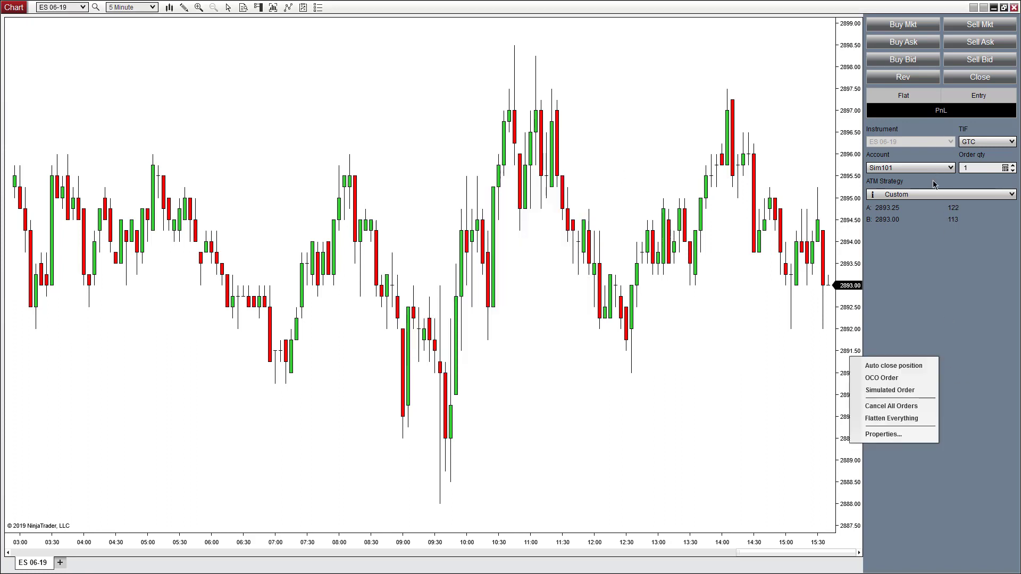
{"action": "left_click", "coordinate": [913, 436]}
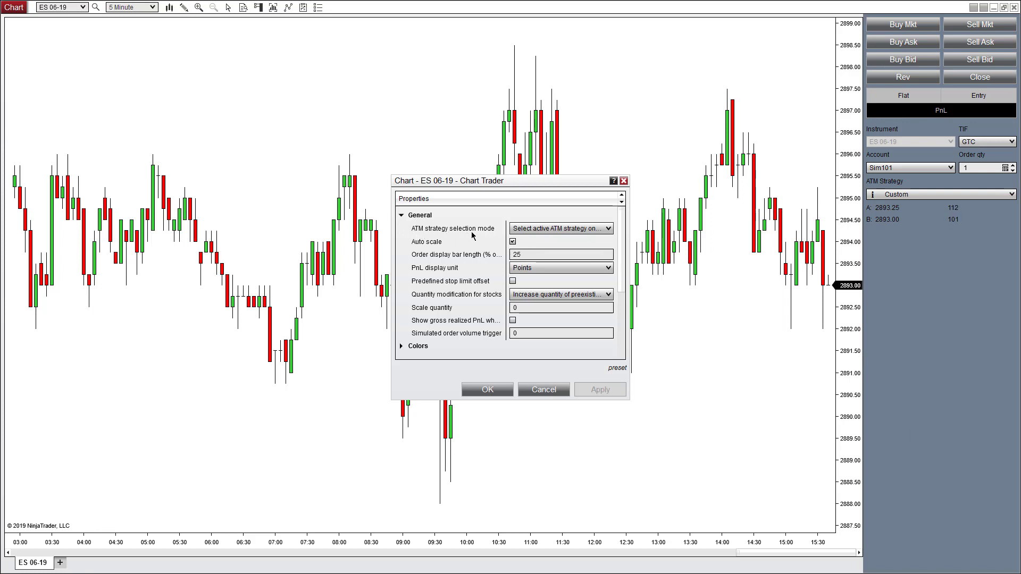
{"action": "left_click", "coordinate": [536, 230]}
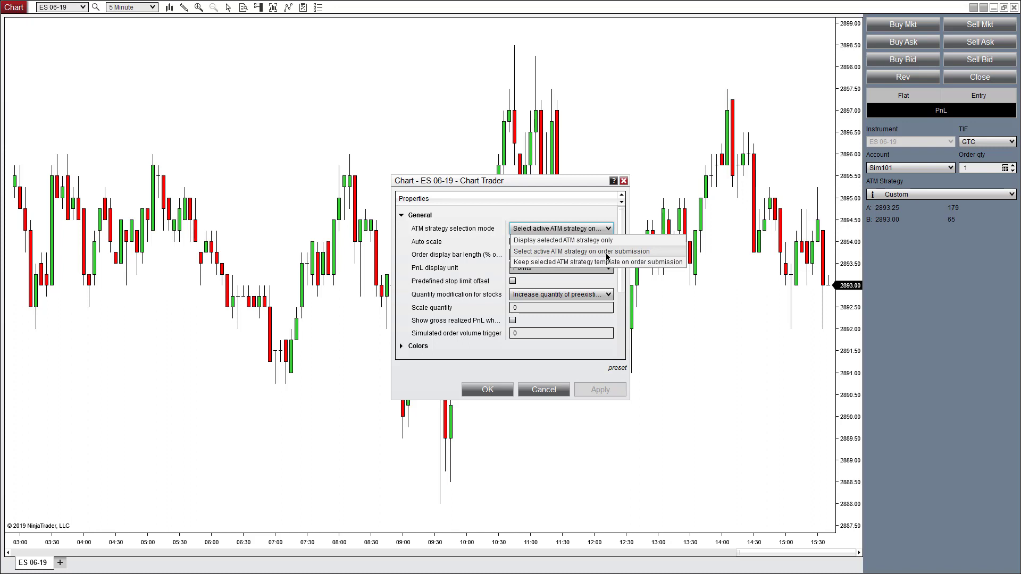
{"action": "left_click", "coordinate": [876, 258]}
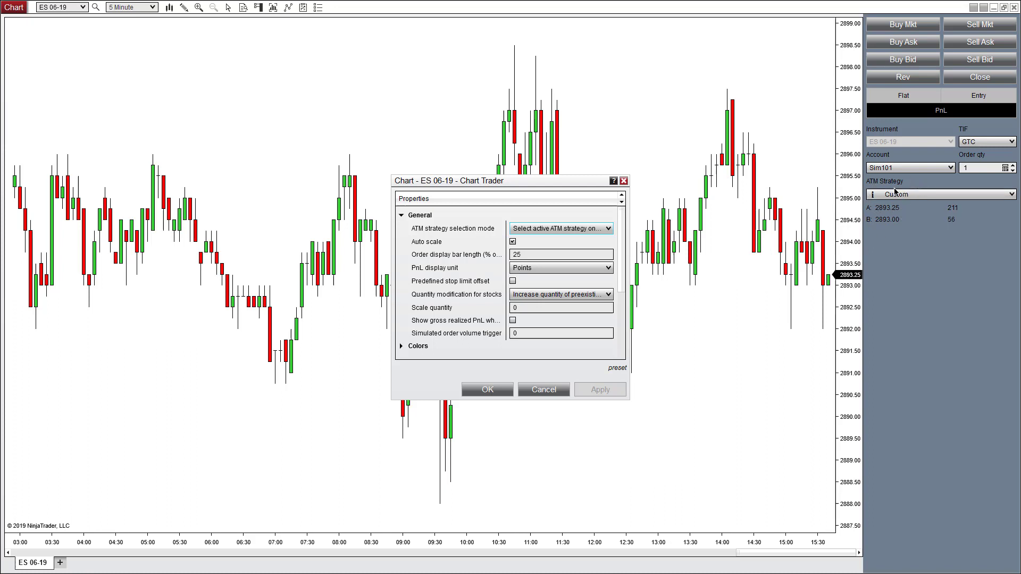
{"action": "left_click", "coordinate": [488, 390]}
{"action": "left_click", "coordinate": [913, 27]}
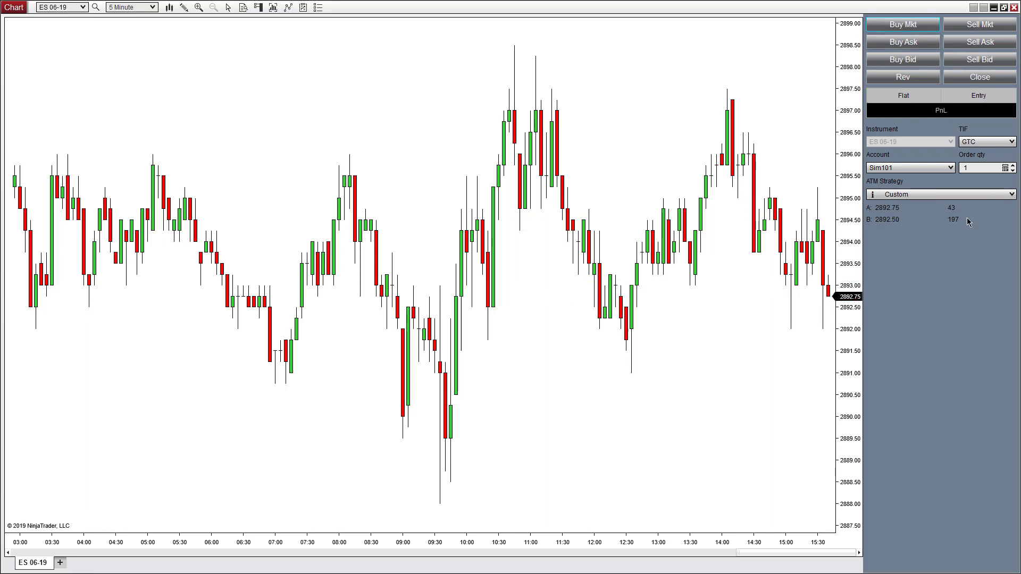
Step: Dismiss the custom strategy parameters and make 5x8 the active ATM strategy
{"action": "left_click", "coordinate": [941, 194]}
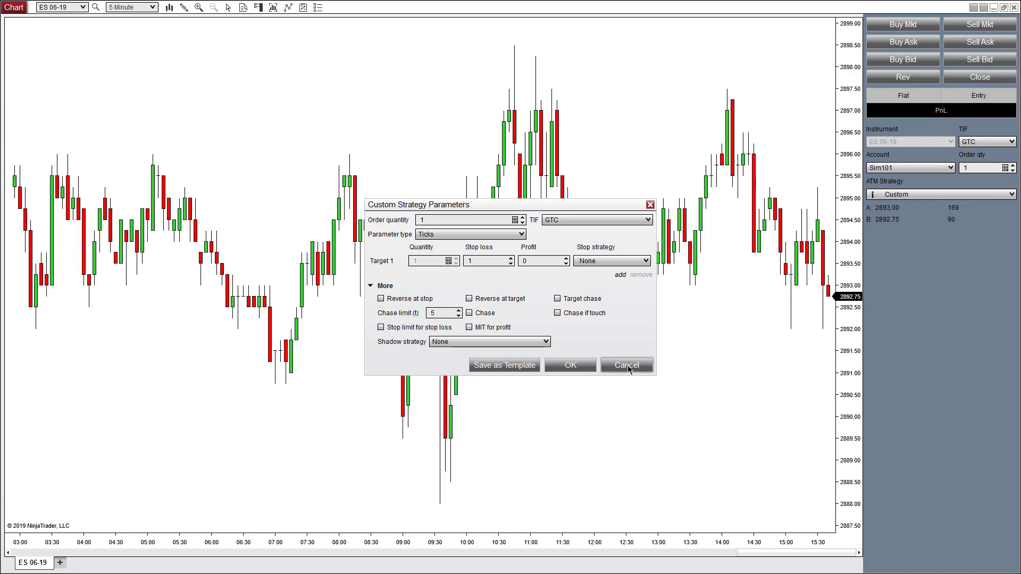
{"action": "left_click", "coordinate": [628, 367]}
{"action": "left_click", "coordinate": [941, 194]}
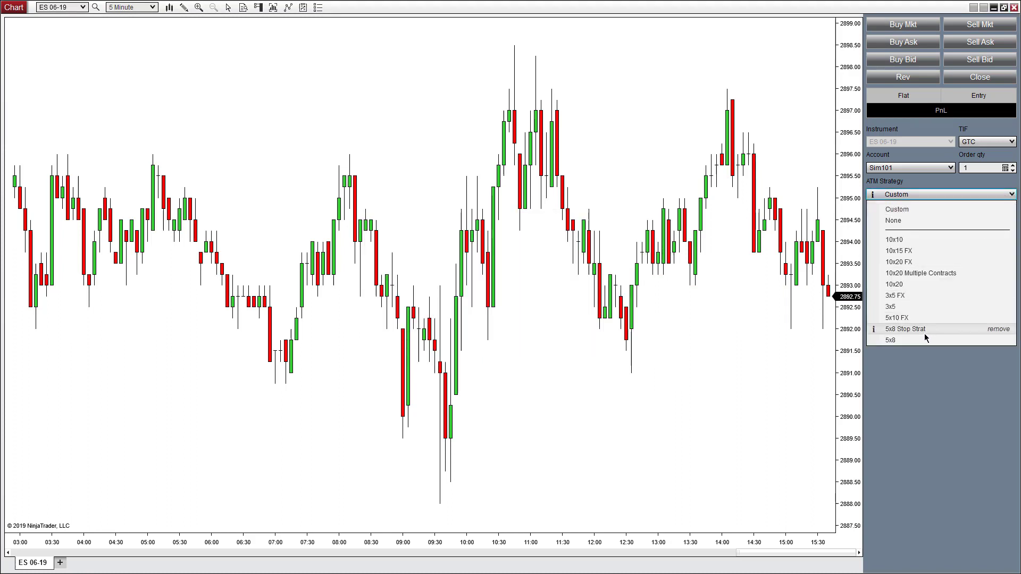
{"action": "left_click", "coordinate": [925, 338]}
Step: Buy three contracts at the ask with 5x8, then close the long position to flat
{"action": "left_click", "coordinate": [898, 46]}
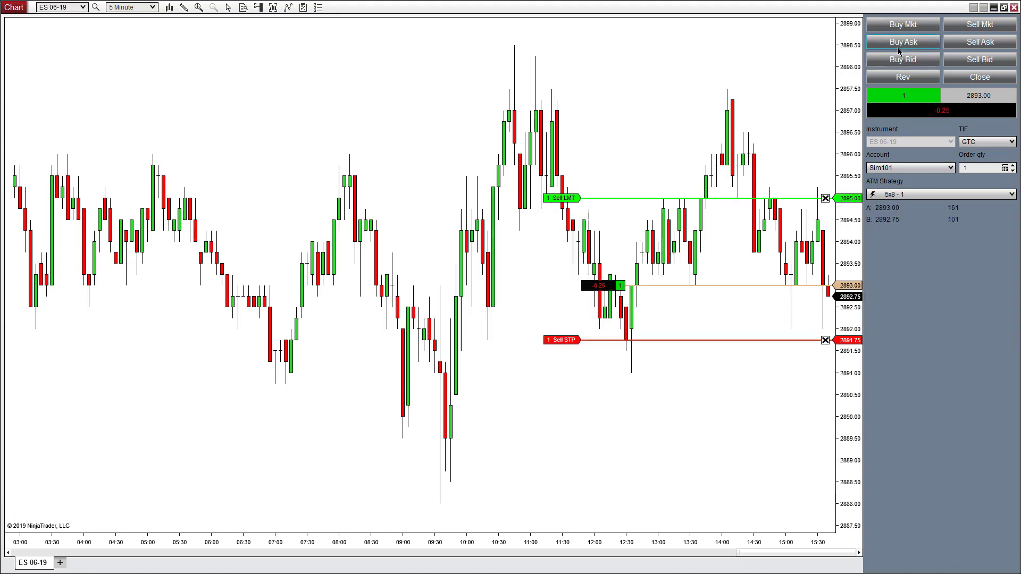
{"action": "left_click", "coordinate": [899, 49]}
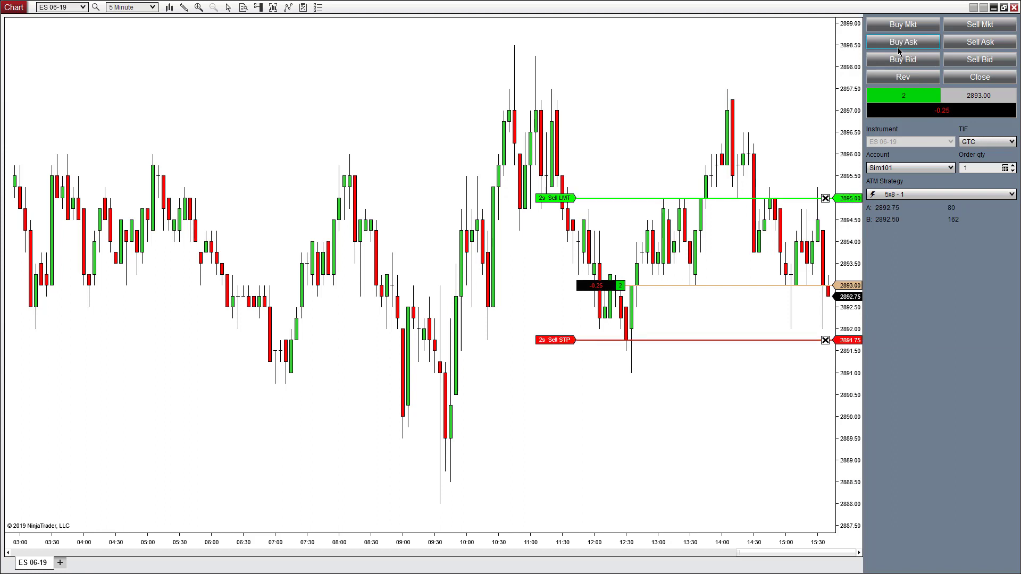
{"action": "left_click", "coordinate": [899, 49]}
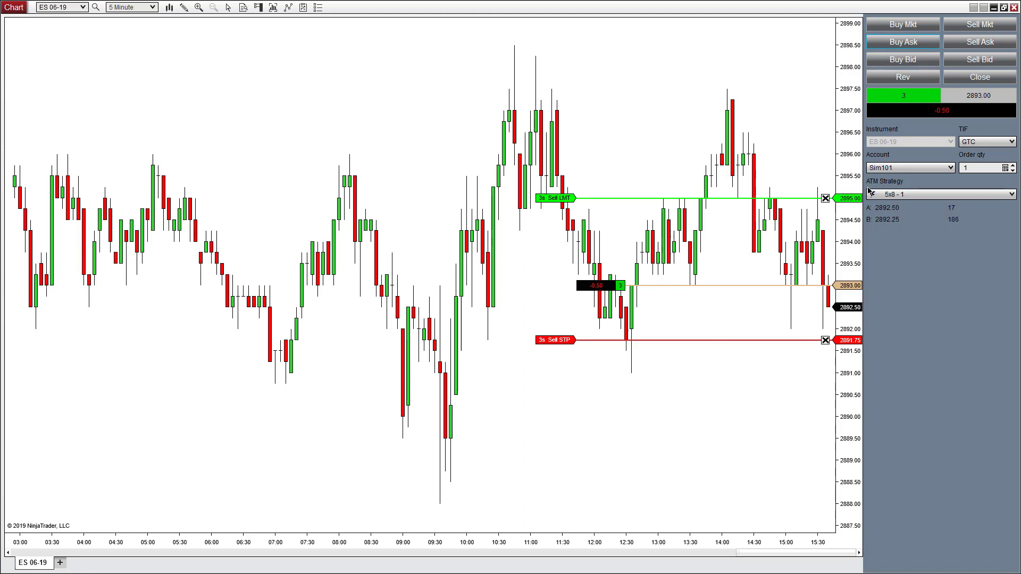
{"action": "left_click", "coordinate": [980, 77]}
Step: In Chart Trader properties, choose 'Keep selected ATM strategy template on order submission' as the selection mode
{"action": "right_click", "coordinate": [893, 312]}
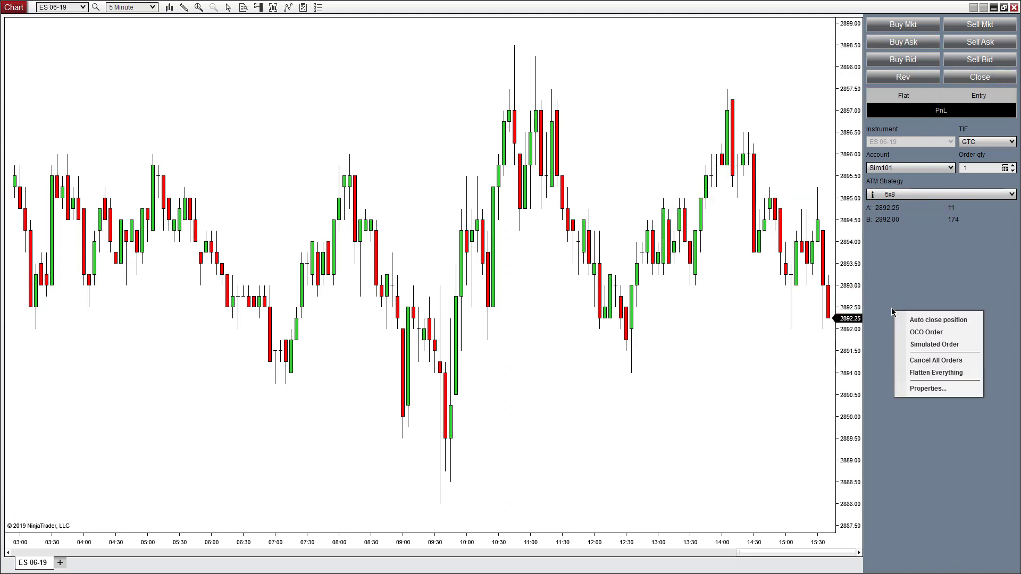
{"action": "left_click", "coordinate": [916, 388]}
{"action": "left_click", "coordinate": [562, 229]}
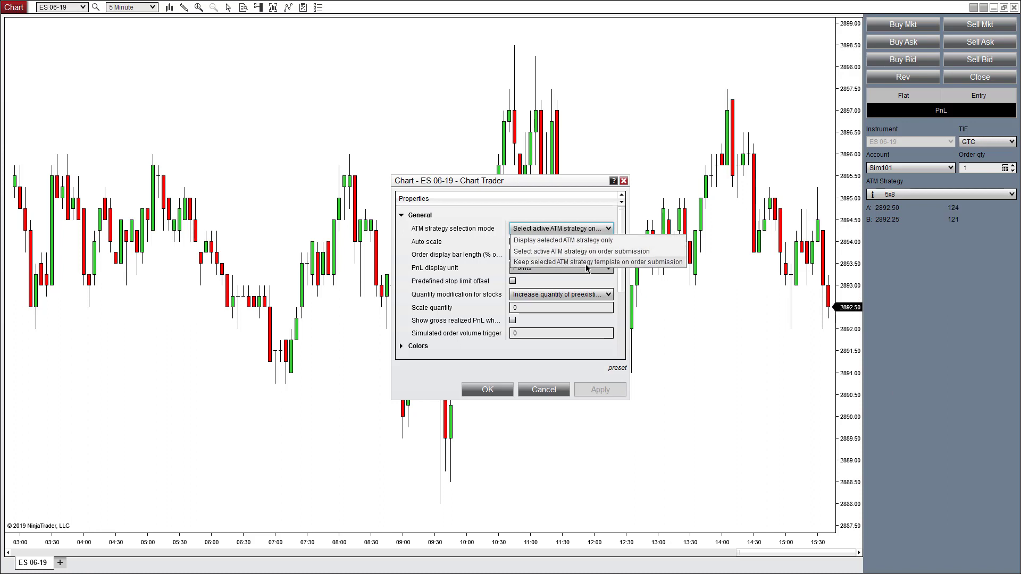
{"action": "left_click", "coordinate": [587, 264]}
{"action": "left_click", "coordinate": [507, 393]}
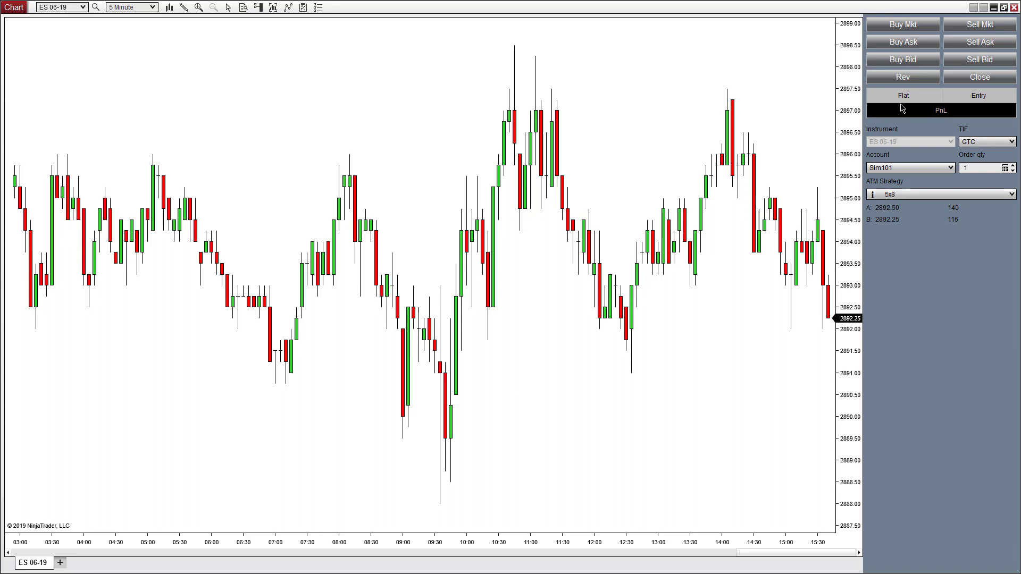
Step: Sell two contracts at market with 5x8, each entry getting its own stop and target
{"action": "left_click", "coordinate": [980, 25]}
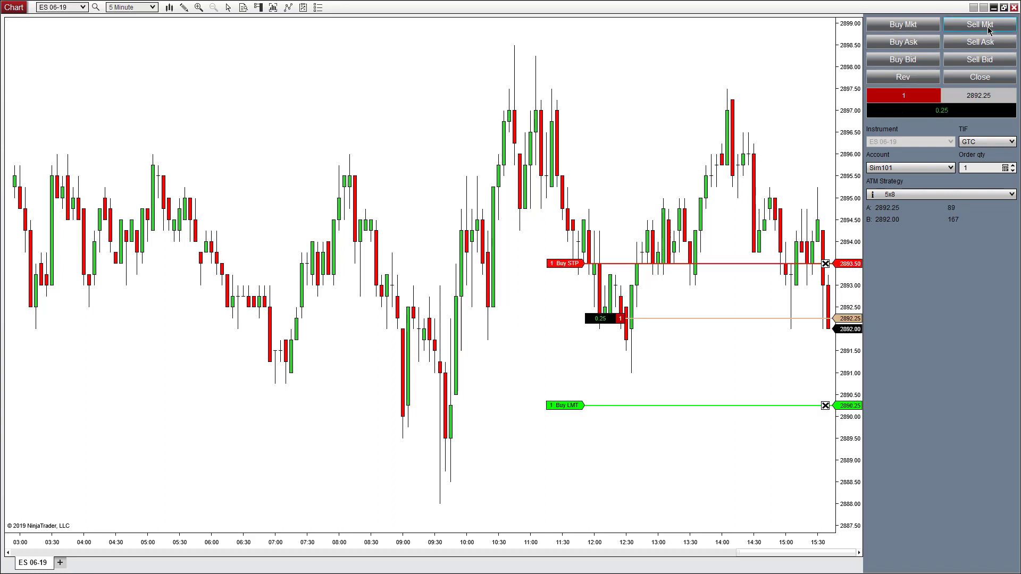
{"action": "left_click", "coordinate": [988, 30]}
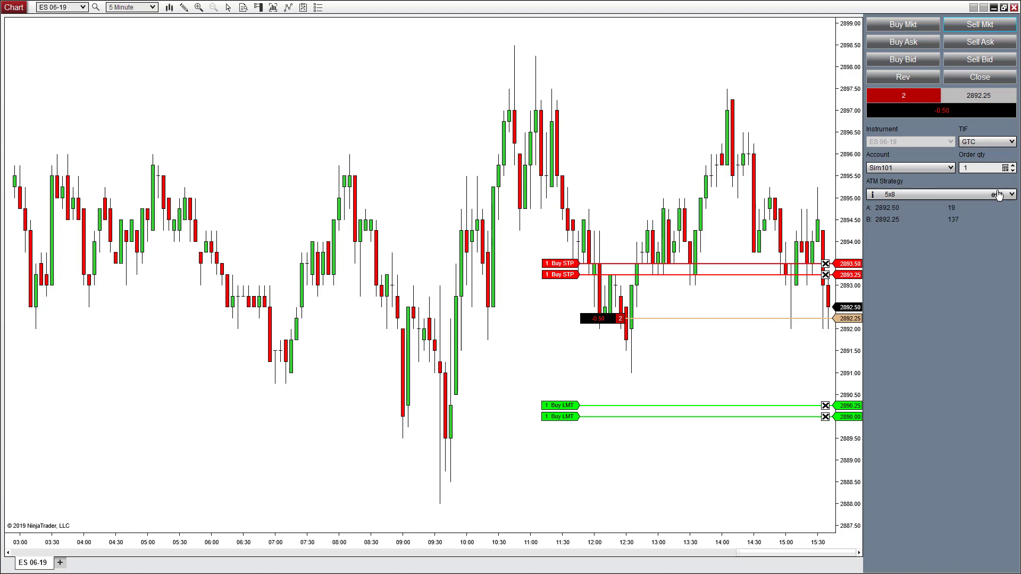
{"action": "right_click", "coordinate": [964, 243]}
Step: Set the ATM strategy selection mode to 'Display selected ATM strategy only' and accept the warning
{"action": "left_click", "coordinate": [906, 322]}
{"action": "left_click", "coordinate": [559, 228]}
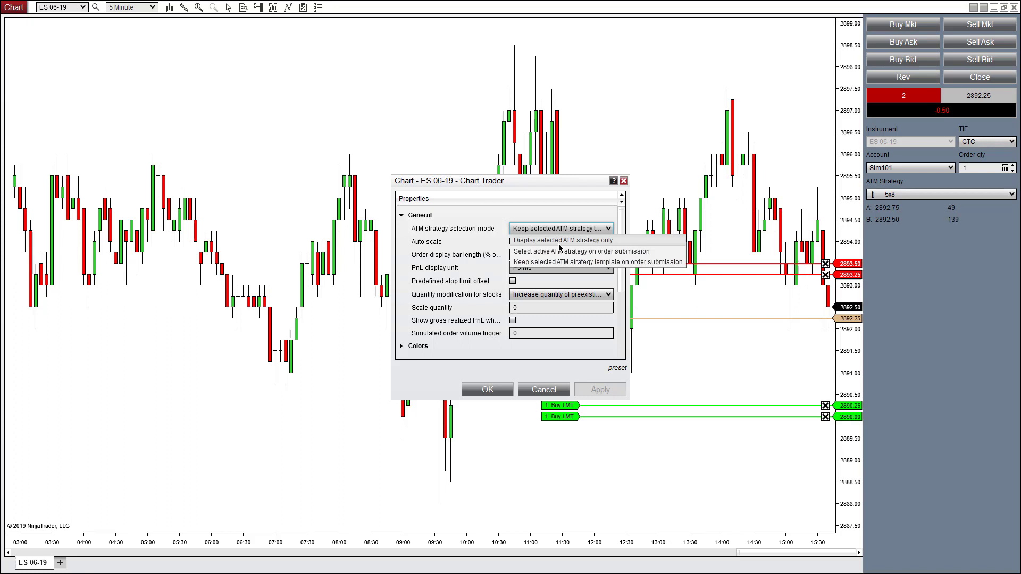
{"action": "left_click", "coordinate": [556, 241]}
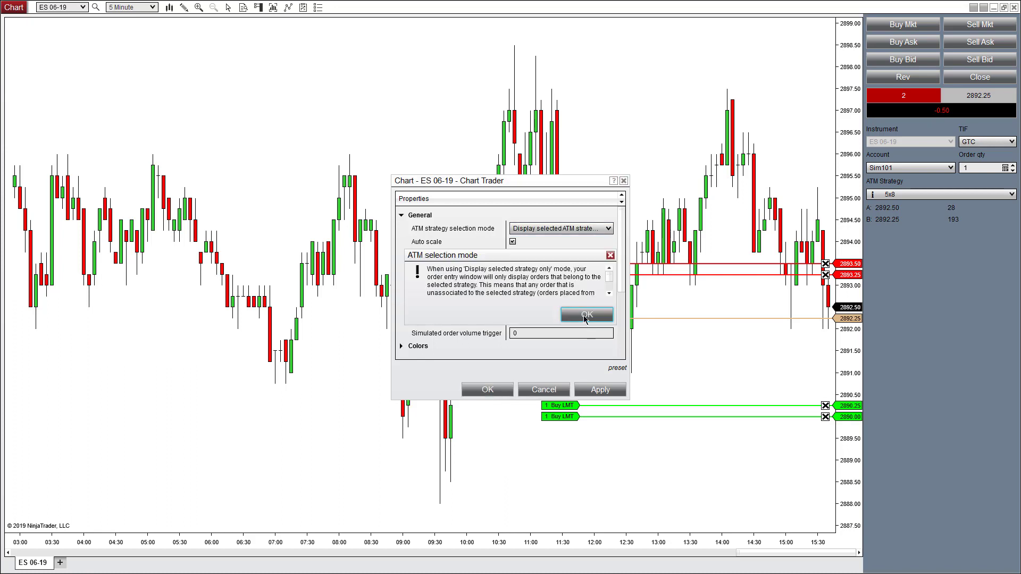
{"action": "left_click", "coordinate": [587, 314]}
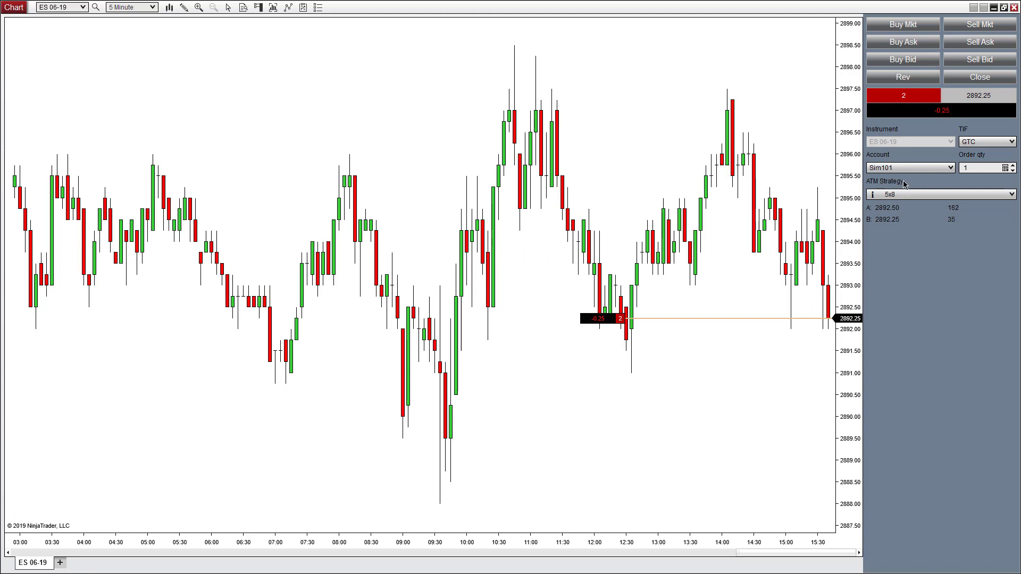
Step: Select 10x20 FX from the ATM Strategy list, changing order quantity to 10,000
{"action": "left_click", "coordinate": [1011, 195]}
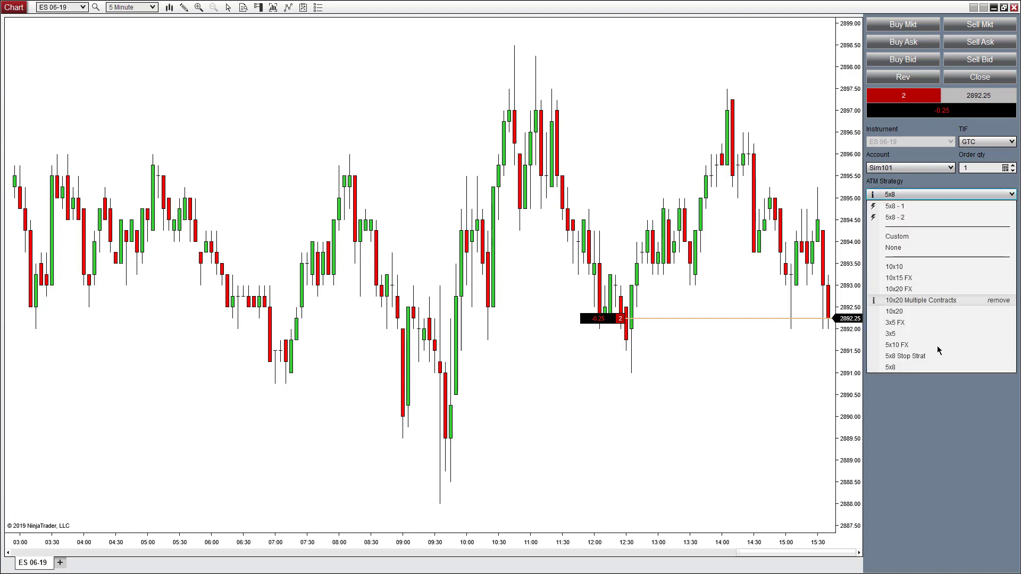
{"action": "left_click", "coordinate": [928, 367]}
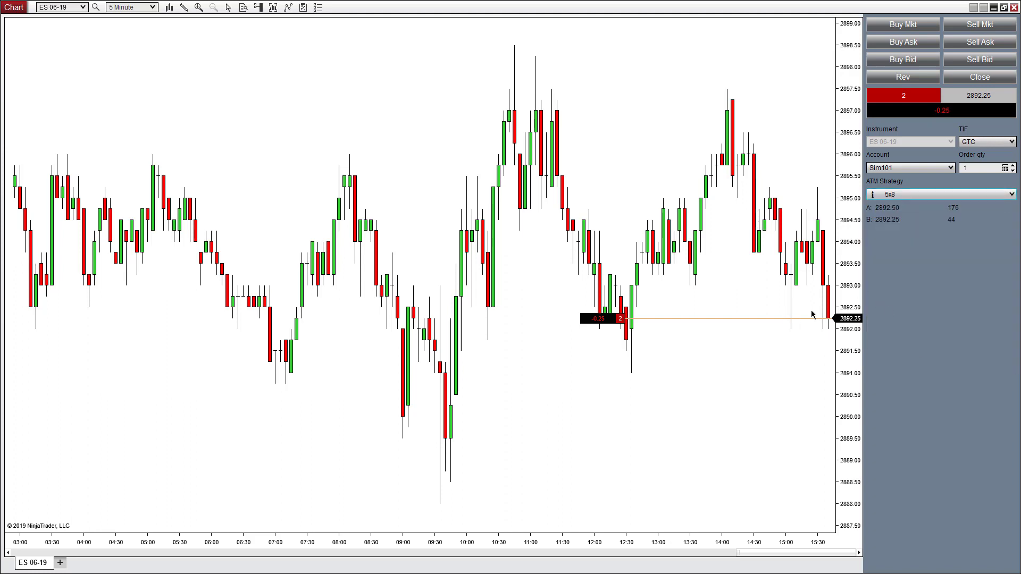
{"action": "left_click", "coordinate": [998, 195]}
{"action": "left_click", "coordinate": [946, 289]}
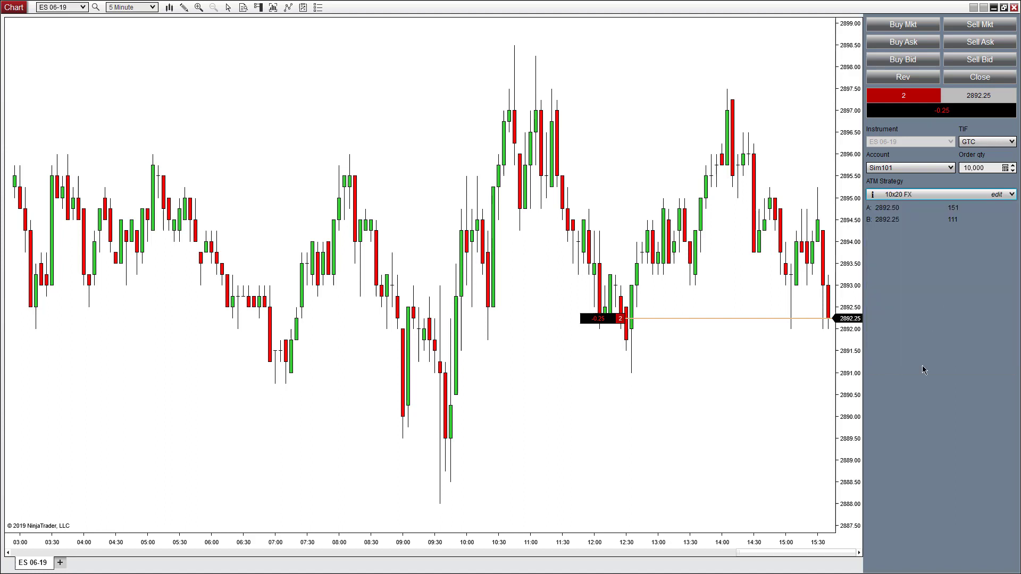